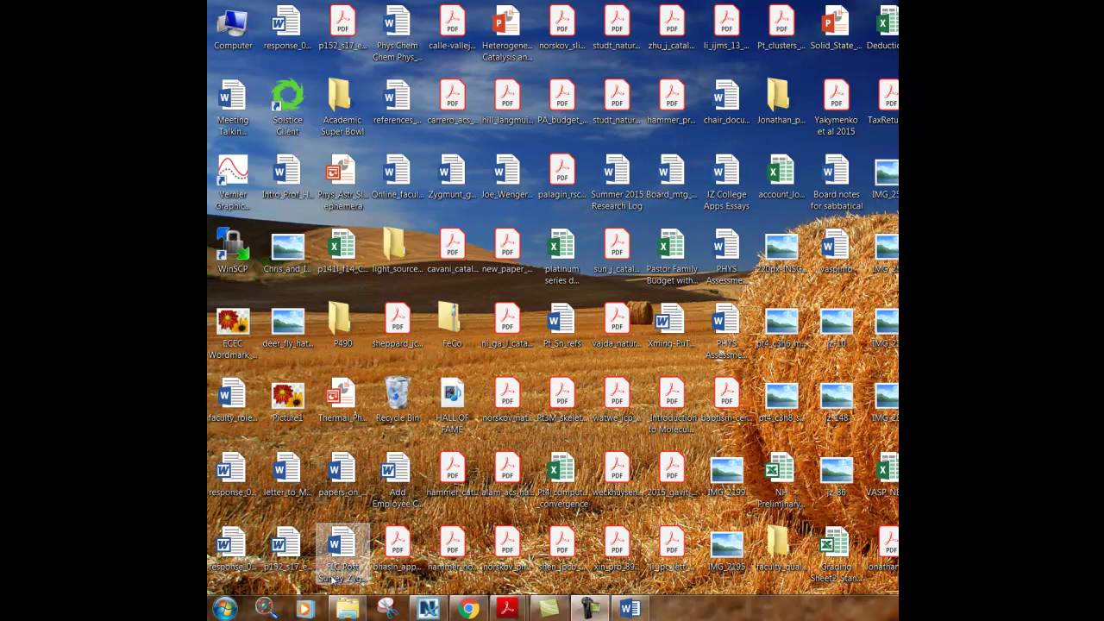
Open the Windows Start menu from the taskbar
{"action": "left_click", "coordinate": [232, 611]}
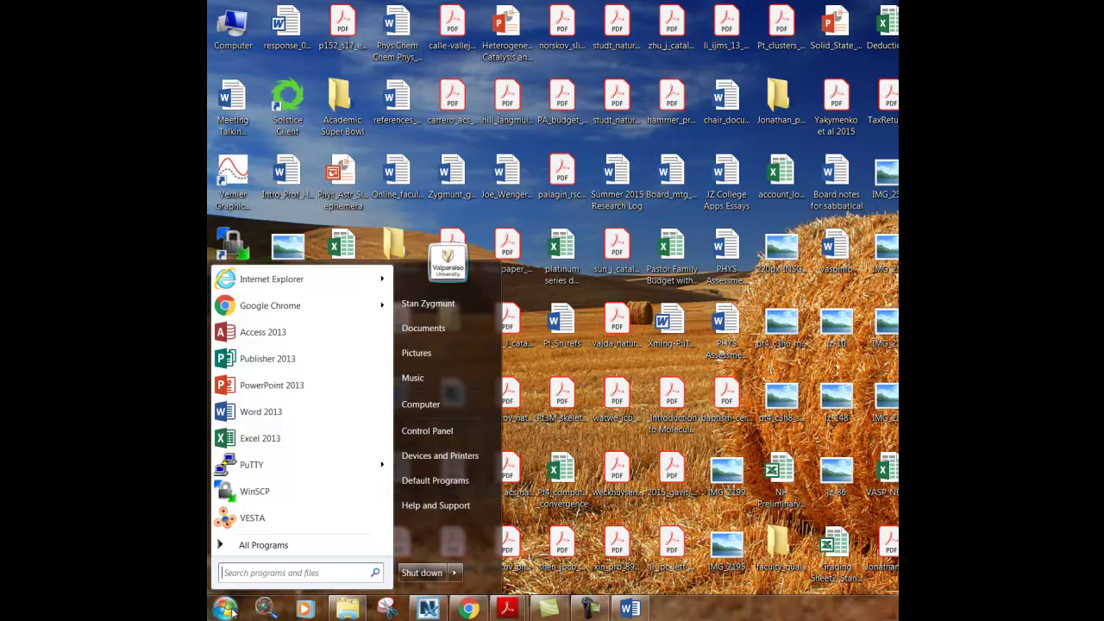
Launch Igor Pro 6.37 from the Igor Pro folder in All Programs
{"action": "left_click", "coordinate": [263, 545]}
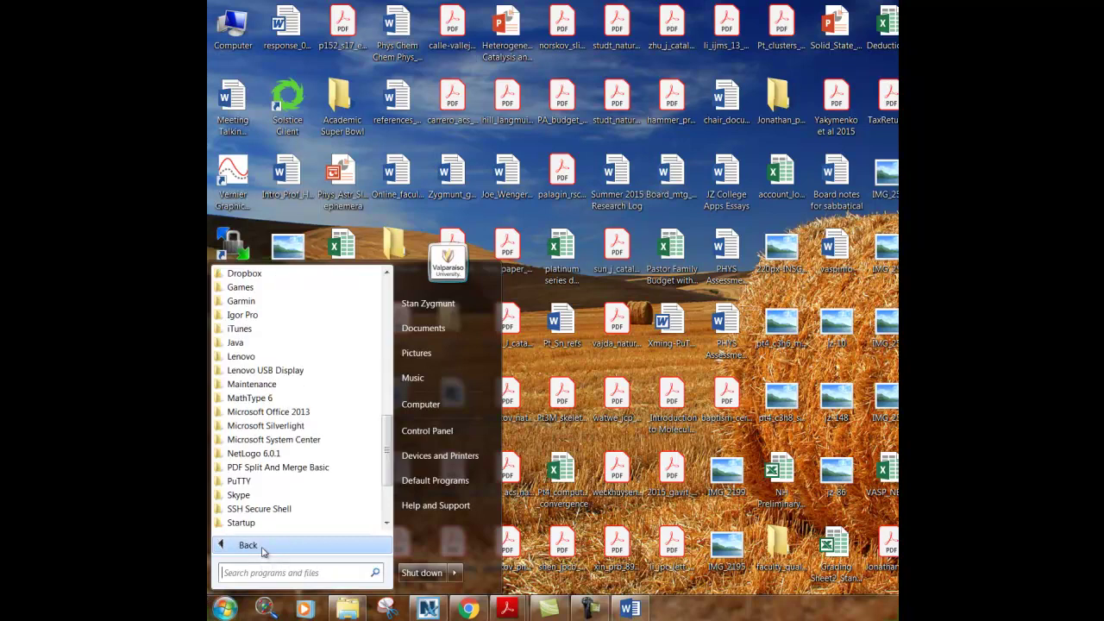
{"action": "left_click", "coordinate": [301, 319]}
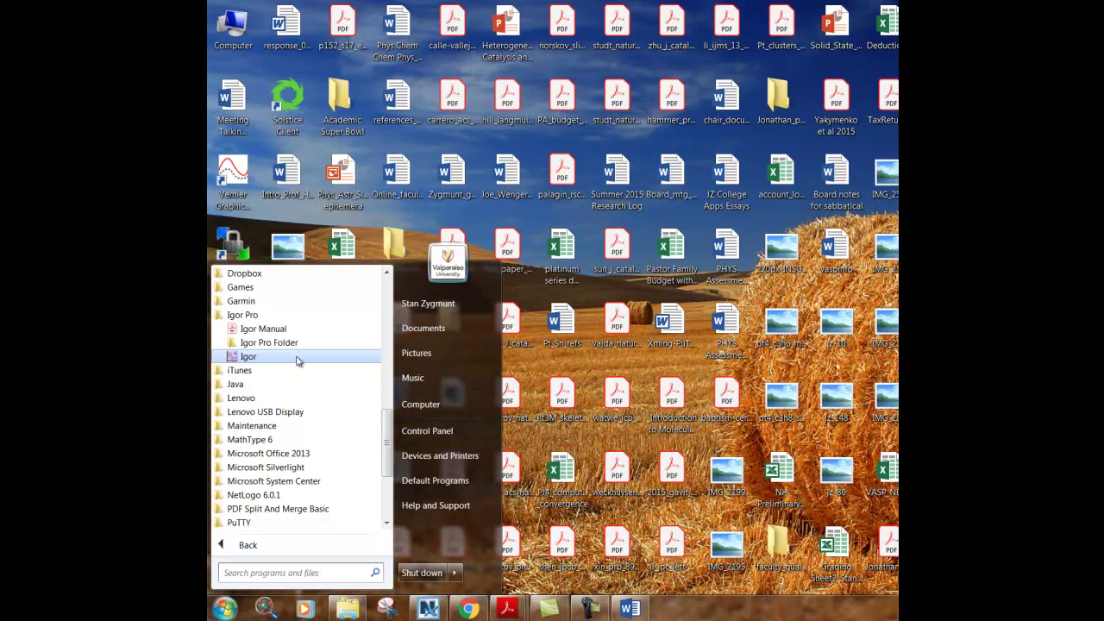
{"action": "left_click", "coordinate": [296, 358]}
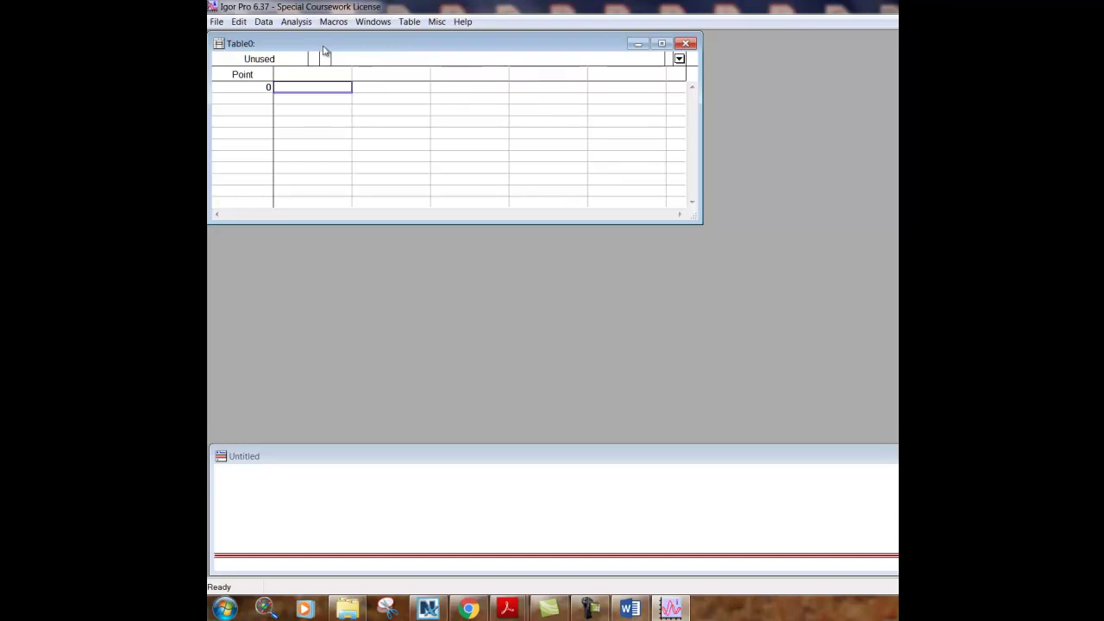
Open the Load Excel File dialog via Data > Load Waves
{"action": "left_click", "coordinate": [218, 23]}
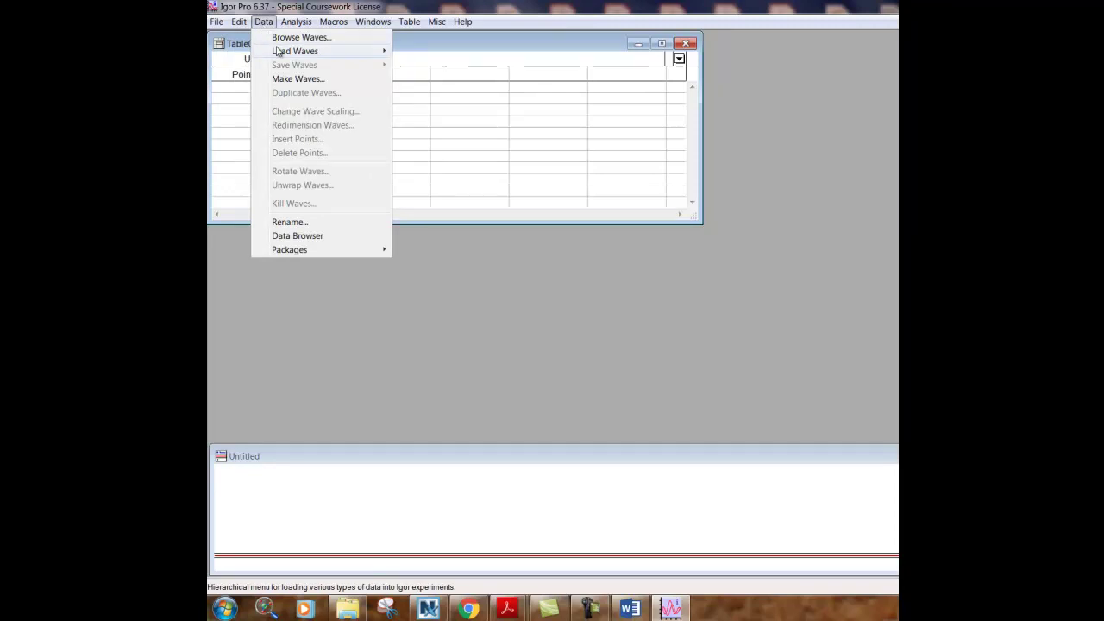
{"action": "mouse_move", "coordinate": [279, 56]}
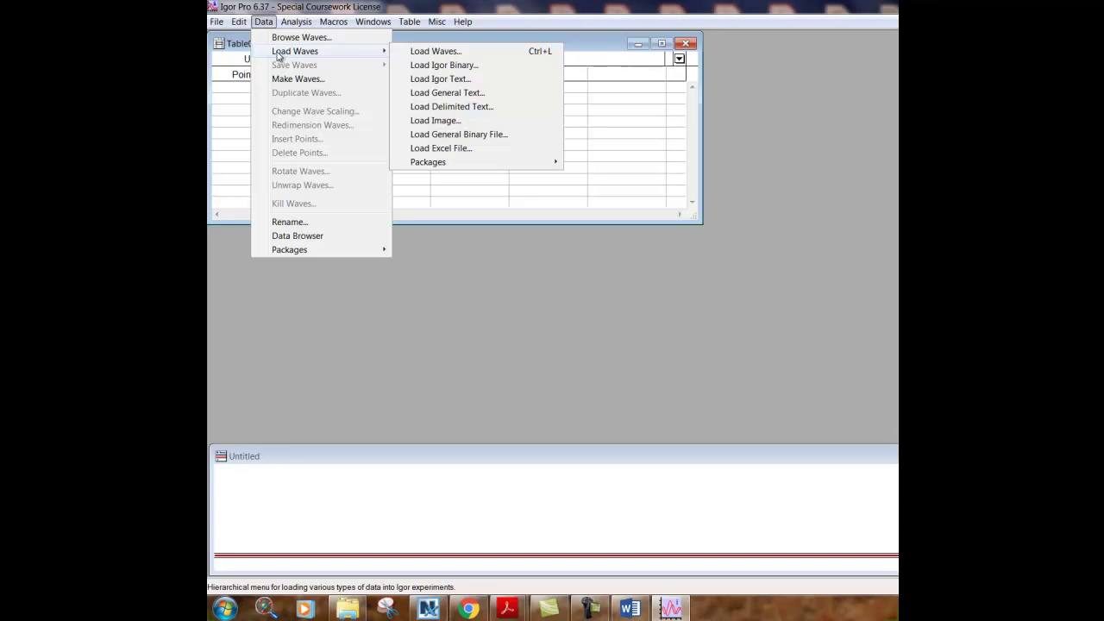
{"action": "left_click", "coordinate": [446, 148]}
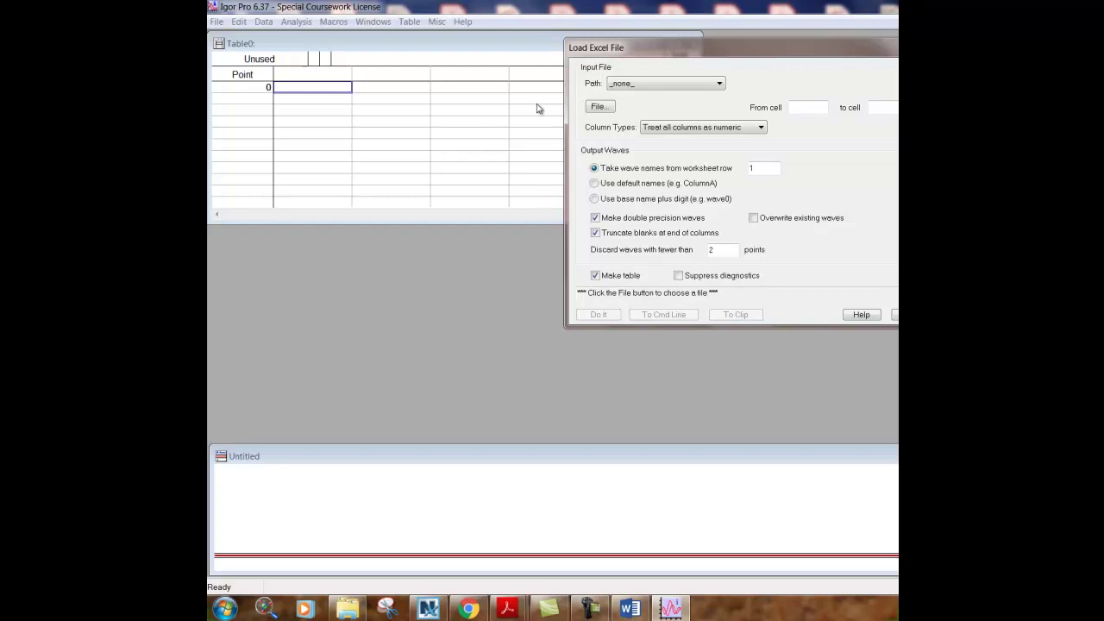
Choose test_fit.xls from recovery > P246 > P246_19 > IGOR_Pro as the input workbook
{"action": "left_click", "coordinate": [599, 107]}
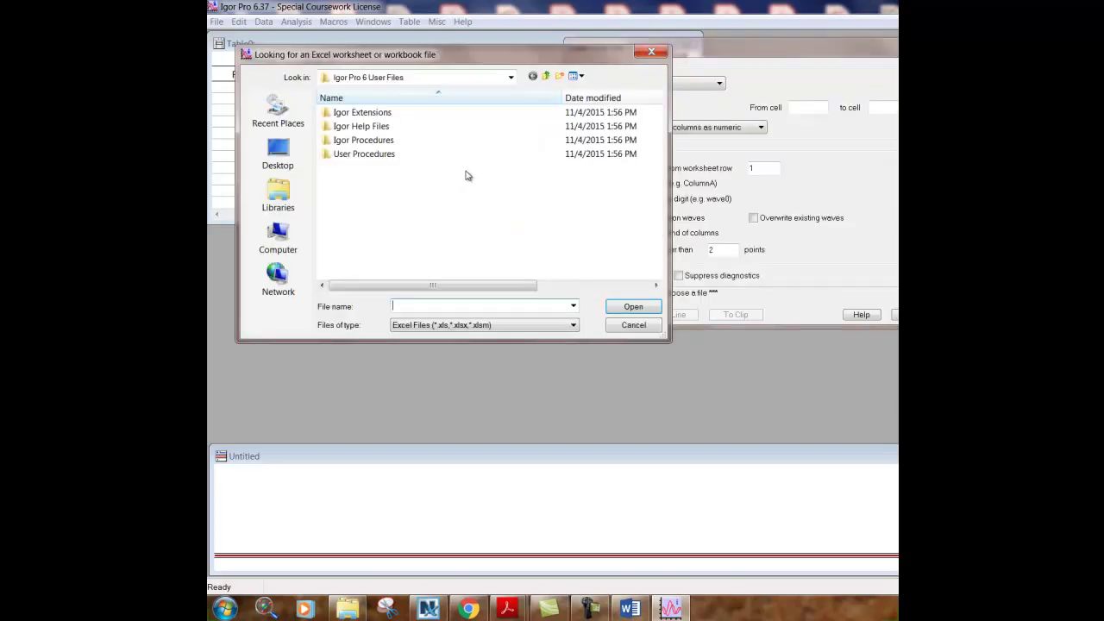
{"action": "left_click", "coordinate": [285, 238]}
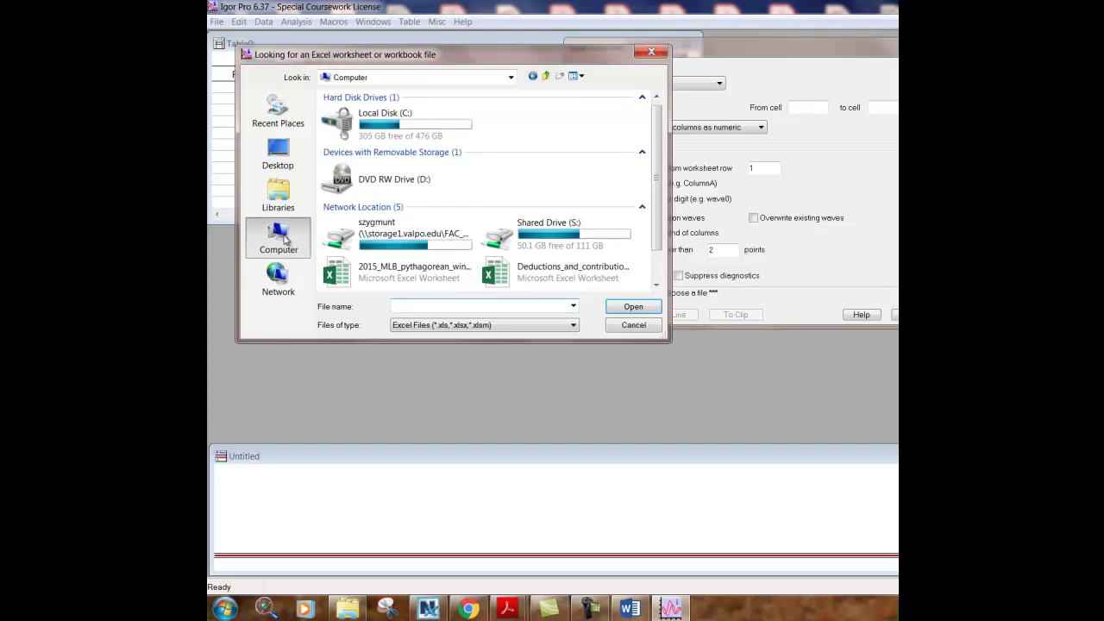
{"action": "double_click", "coordinate": [363, 243]}
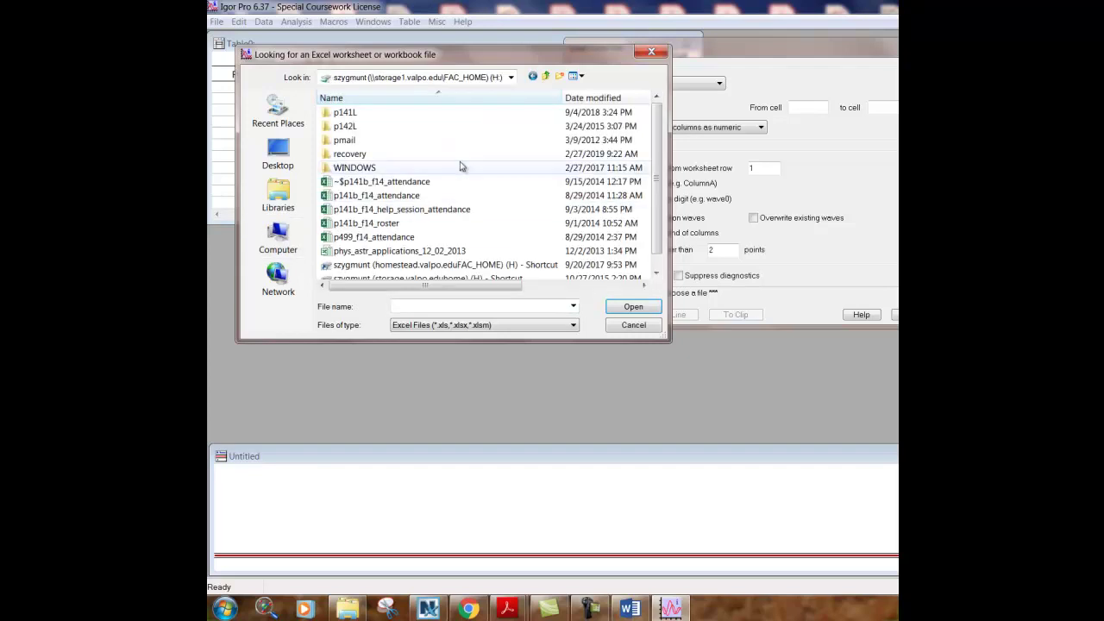
{"action": "key", "text": "Down"}
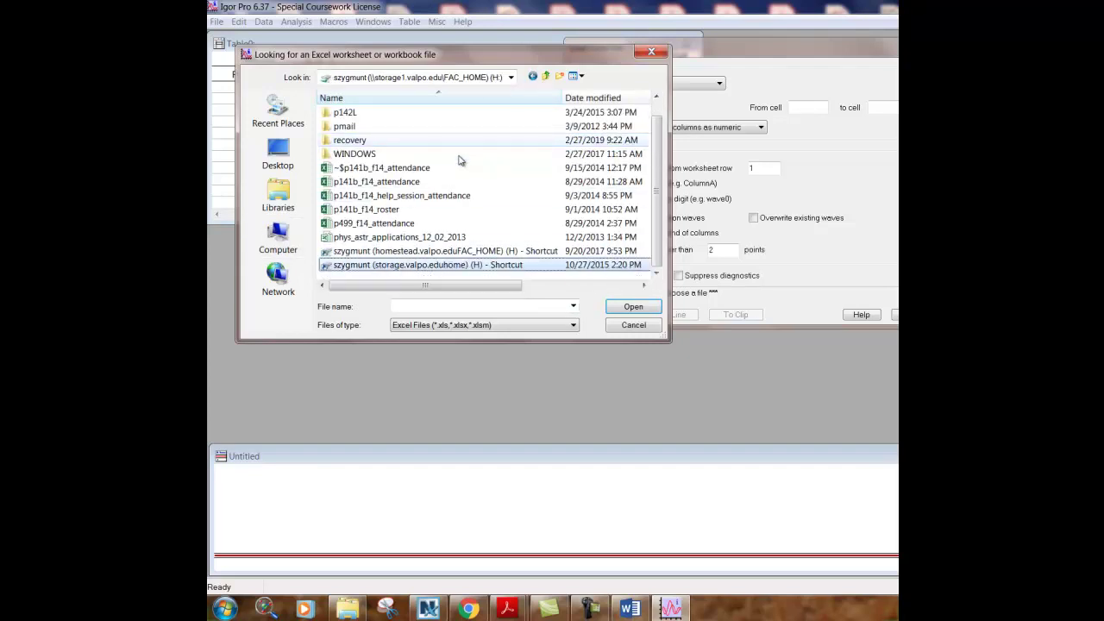
{"action": "double_click", "coordinate": [465, 143]}
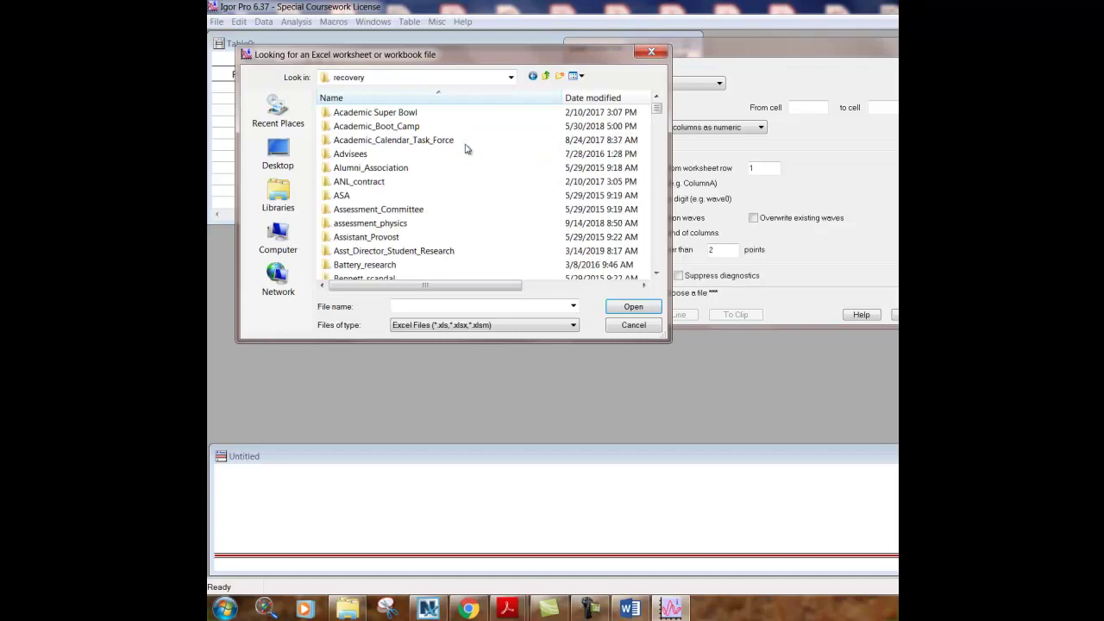
{"action": "key", "text": "Down"}
{"action": "key", "text": "Down"}
{"action": "key", "text": "Down"}
{"action": "key", "text": "Down"}
{"action": "key", "text": "Down"}
{"action": "key", "text": "Down"}
{"action": "key", "text": "Down"}
{"action": "key", "text": "Down"}
{"action": "key", "text": "Down"}
{"action": "key", "text": "Down"}
{"action": "key", "text": "Down"}
{"action": "key", "text": "Down"}
{"action": "key", "text": "Down"}
{"action": "key", "text": "Down"}
{"action": "key", "text": "Down"}
{"action": "key", "text": "Down"}
{"action": "key", "text": "Down"}
{"action": "key", "text": "Down"}
{"action": "key", "text": "Down"}
{"action": "key", "text": "Down"}
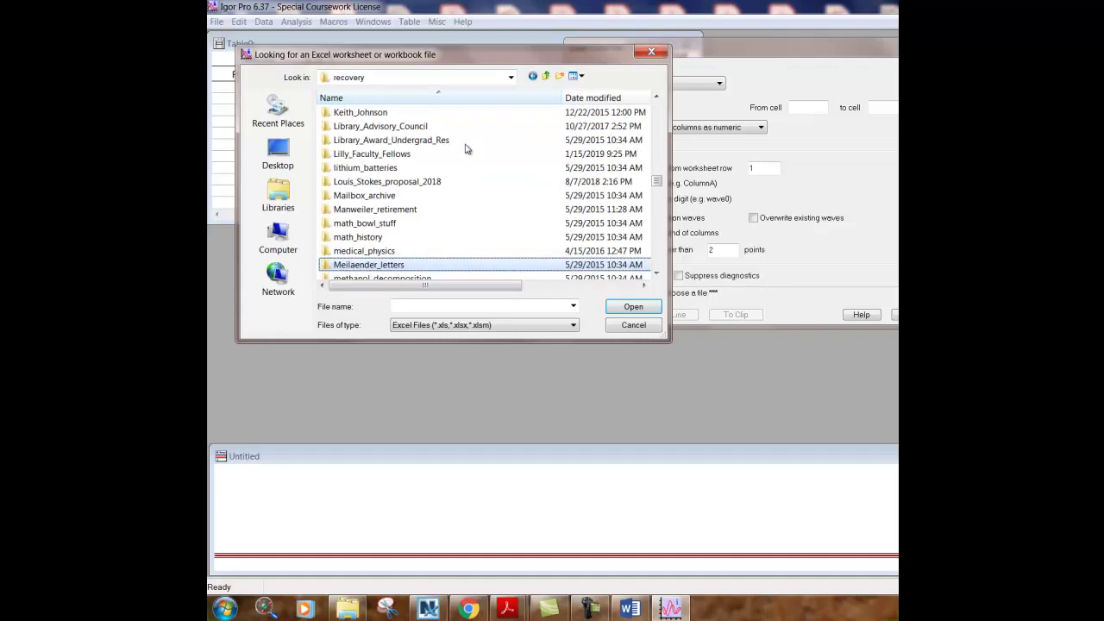
{"action": "key", "text": "Down"}
{"action": "key", "text": "Down"}
{"action": "key", "text": "Down"}
{"action": "key", "text": "Down"}
{"action": "key", "text": "Down"}
{"action": "key", "text": "Down"}
{"action": "key", "text": "Down"}
{"action": "key", "text": "Down"}
{"action": "key", "text": "Down"}
{"action": "key", "text": "Down"}
{"action": "key", "text": "Down"}
{"action": "key", "text": "Down"}
{"action": "key", "text": "Down"}
{"action": "key", "text": "Down"}
{"action": "key", "text": "Down"}
{"action": "key", "text": "Down"}
{"action": "key", "text": "Down"}
{"action": "key", "text": "Down"}
{"action": "key", "text": "Down"}
{"action": "key", "text": "Down"}
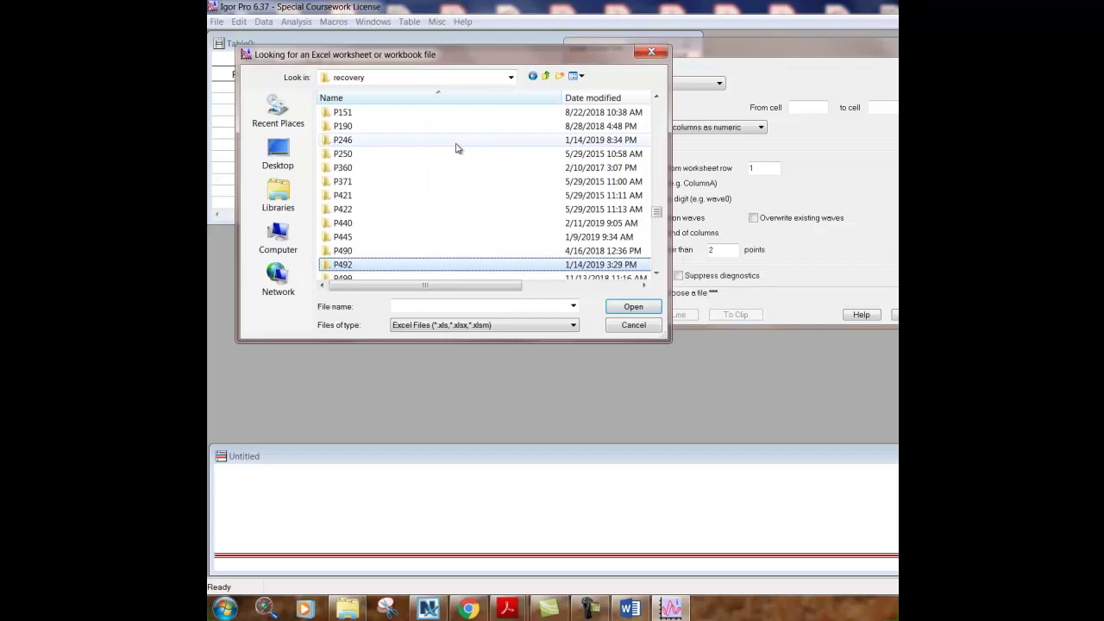
{"action": "double_click", "coordinate": [450, 142]}
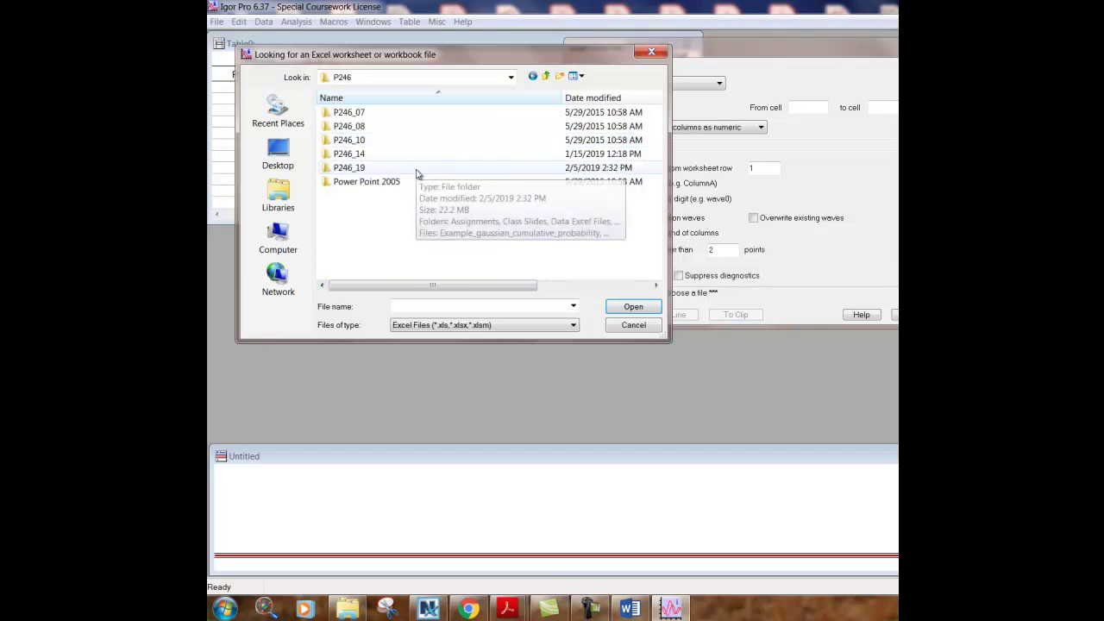
{"action": "double_click", "coordinate": [450, 170]}
{"action": "double_click", "coordinate": [417, 170]}
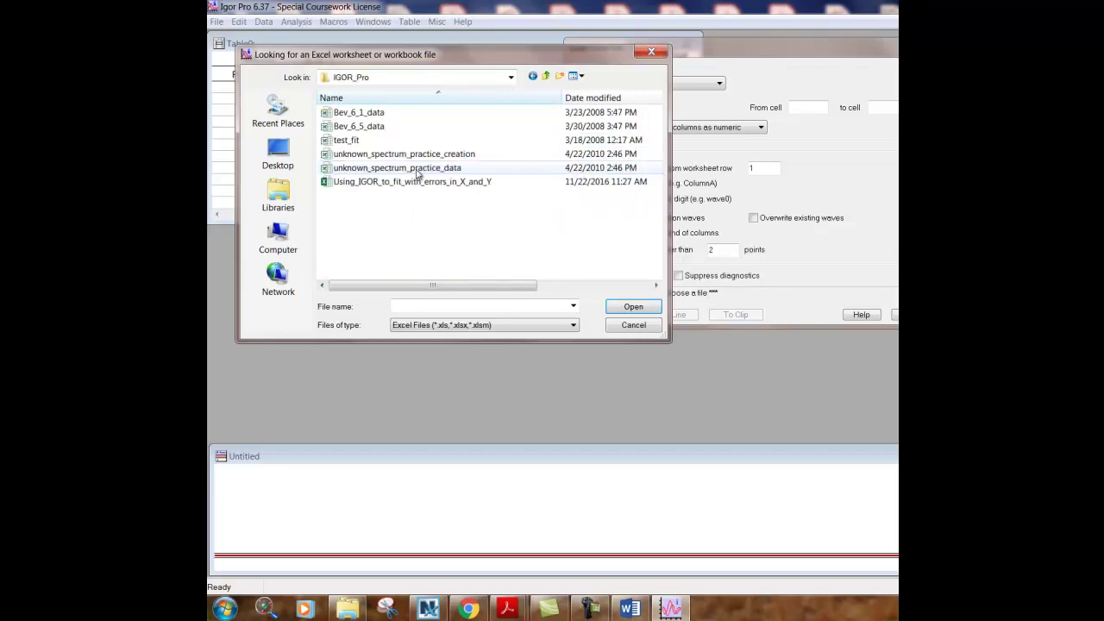
{"action": "double_click", "coordinate": [396, 143]}
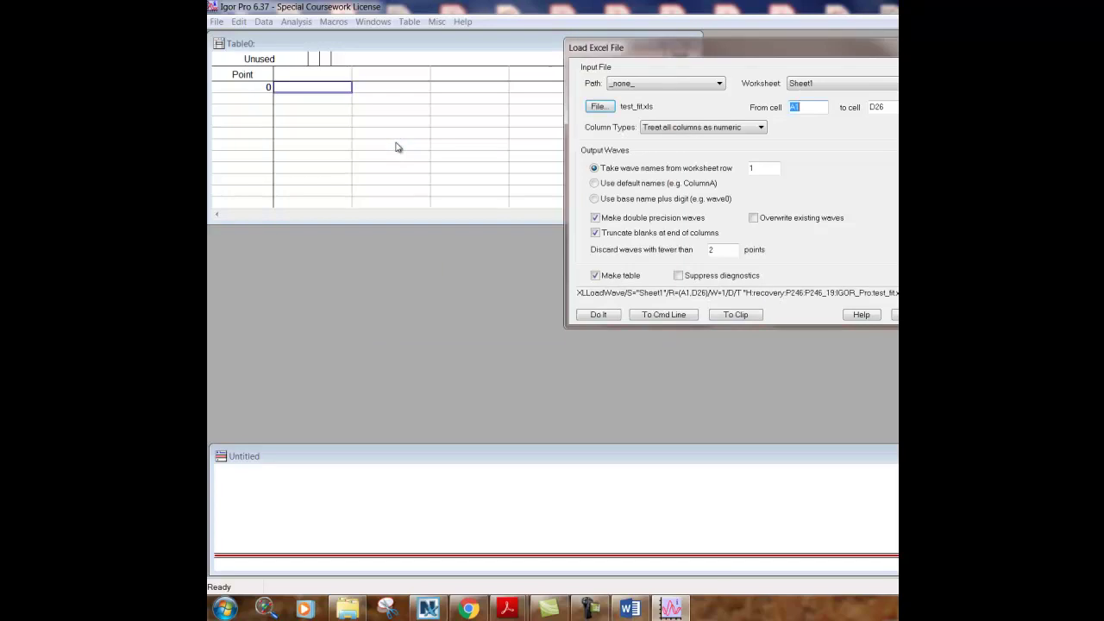
Load Sheet1 of test_fit.xls into the 25-point waves X_x, X_y, sigma1 and sigma2
{"action": "left_click", "coordinate": [601, 315]}
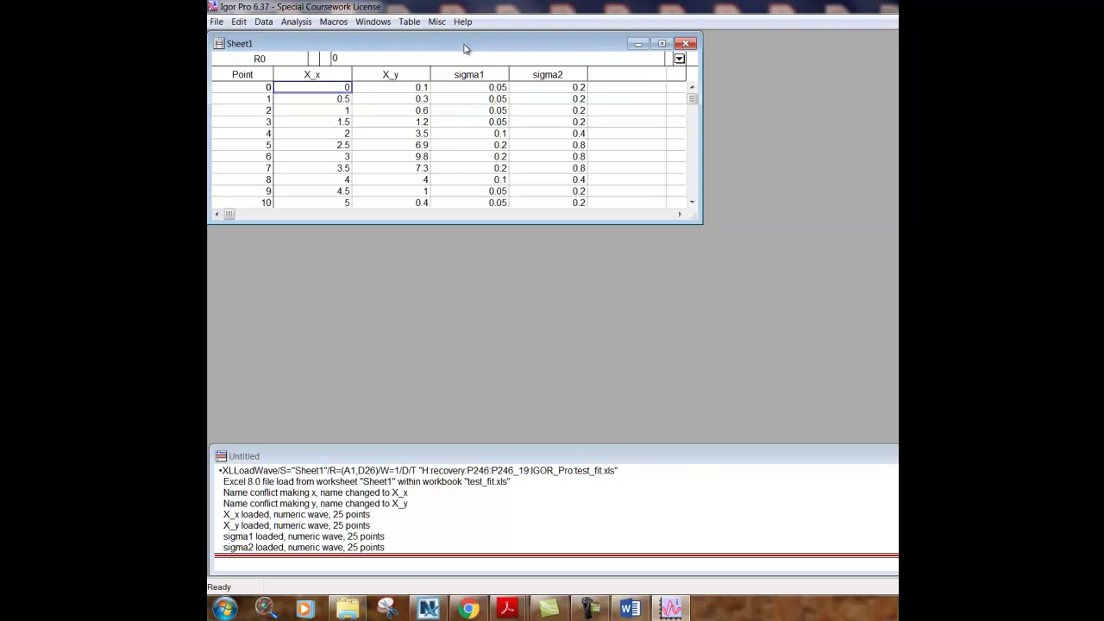
Make Graph0 with X_y as the Y wave and X_x as the X wave
{"action": "left_click", "coordinate": [371, 26]}
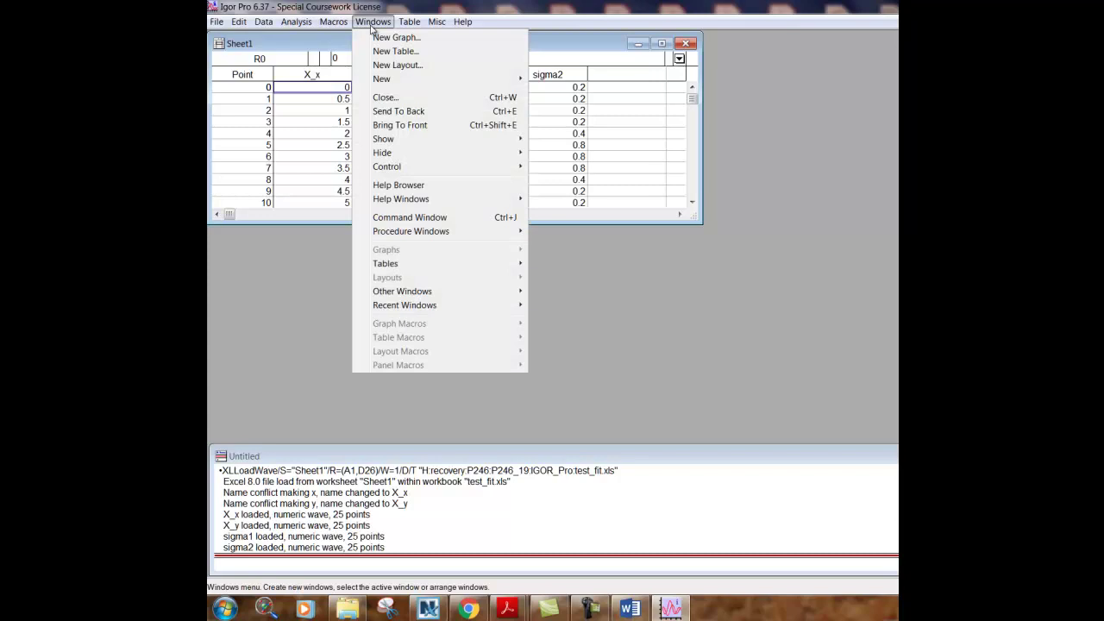
{"action": "left_click", "coordinate": [394, 39]}
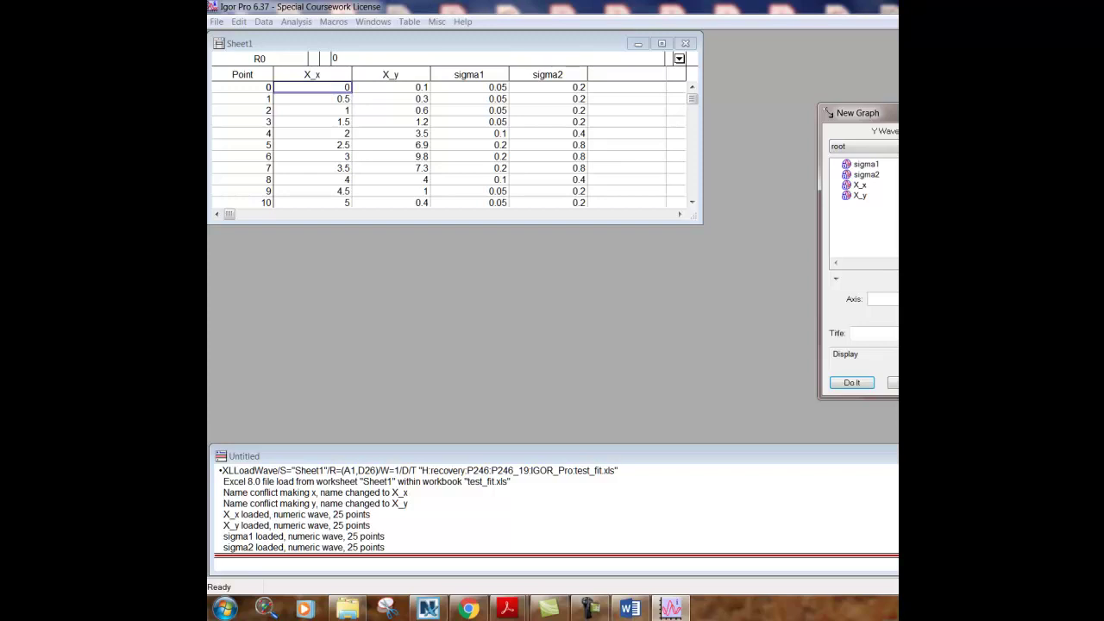
{"action": "left_click", "coordinate": [864, 200]}
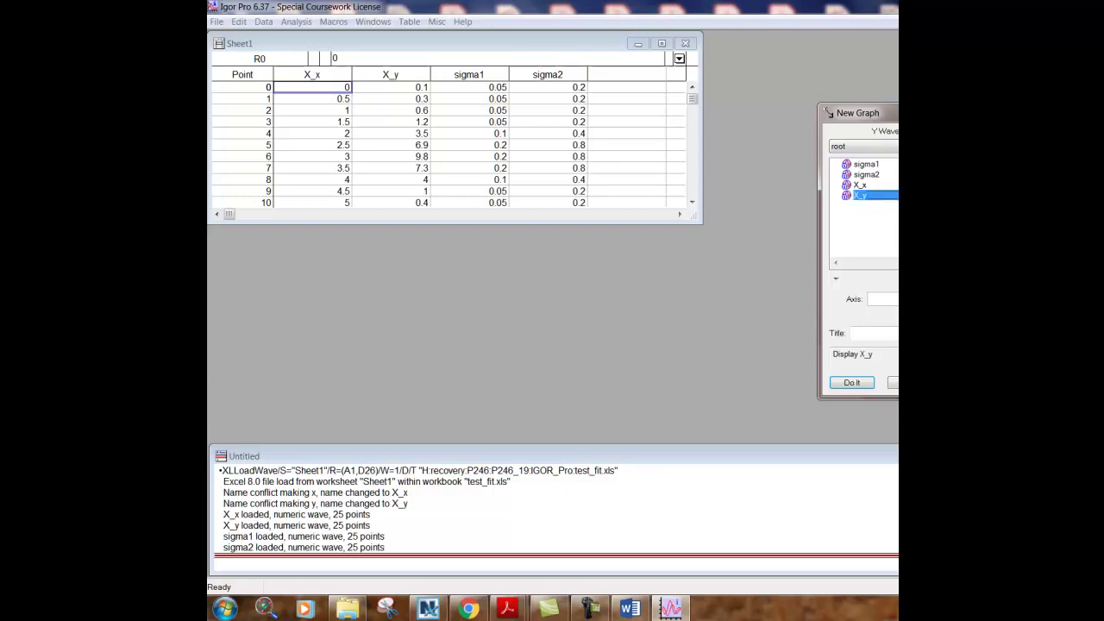
{"action": "left_click_drag", "start_coordinate": [897, 114], "coordinate": [329, 239]}
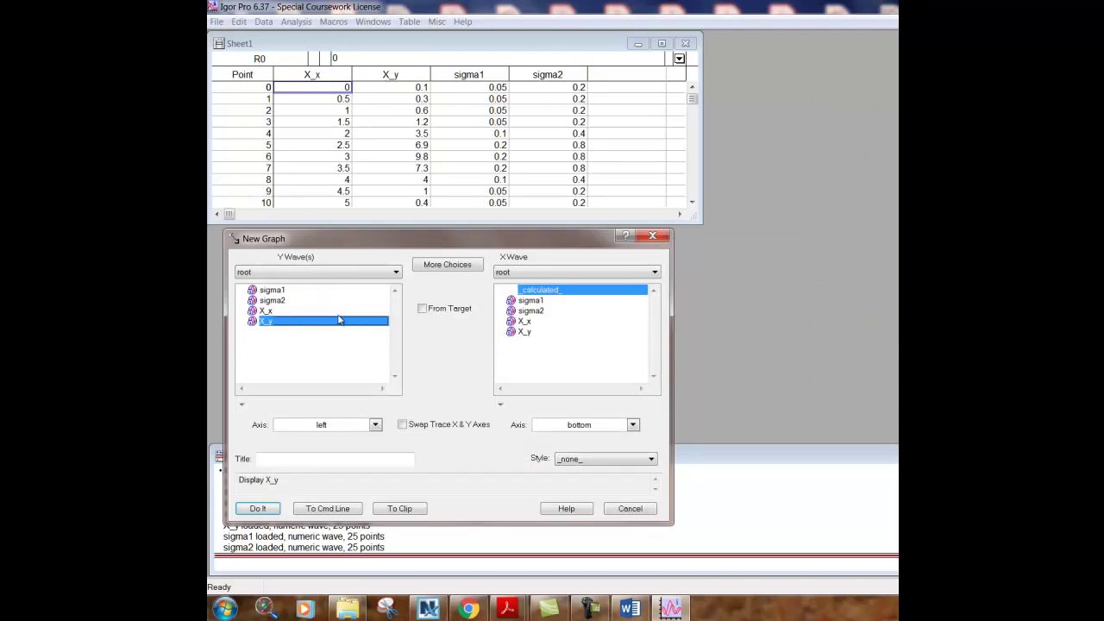
{"action": "left_click", "coordinate": [607, 270]}
{"action": "left_click", "coordinate": [524, 320]}
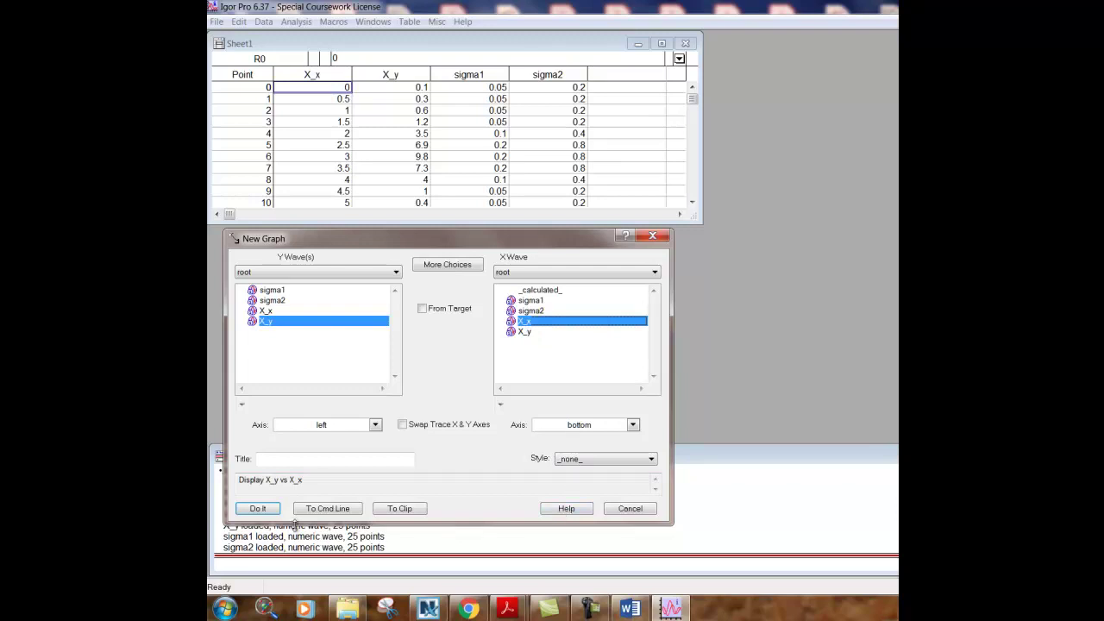
{"action": "left_click", "coordinate": [258, 508]}
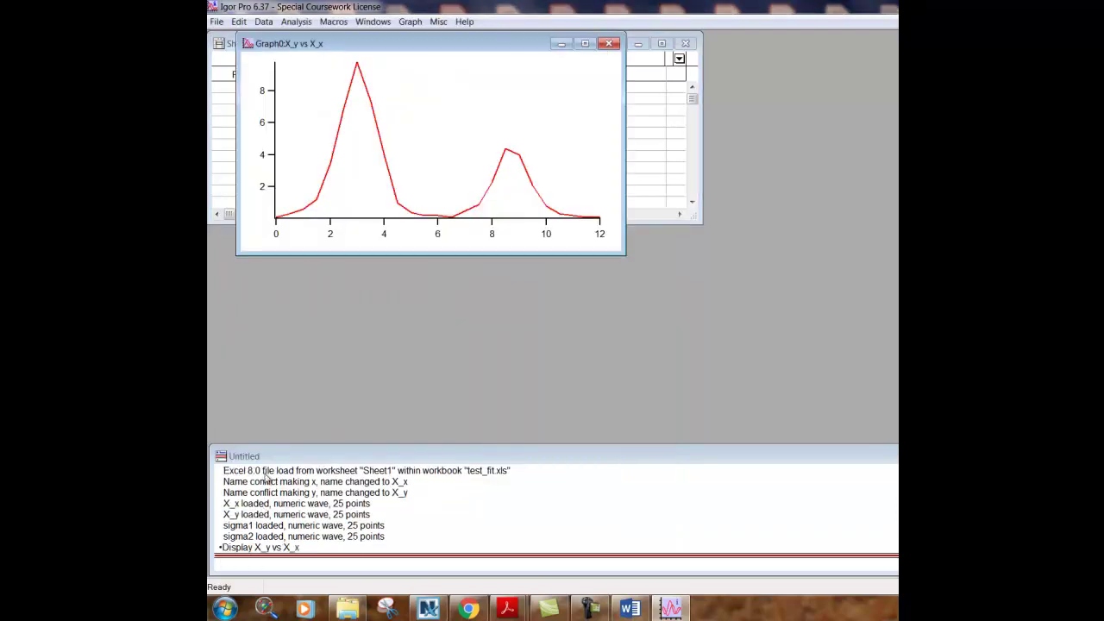
Drag the Graph0 window down beneath the Sheet1 table
{"action": "left_click_drag", "start_coordinate": [393, 45], "coordinate": [398, 234]}
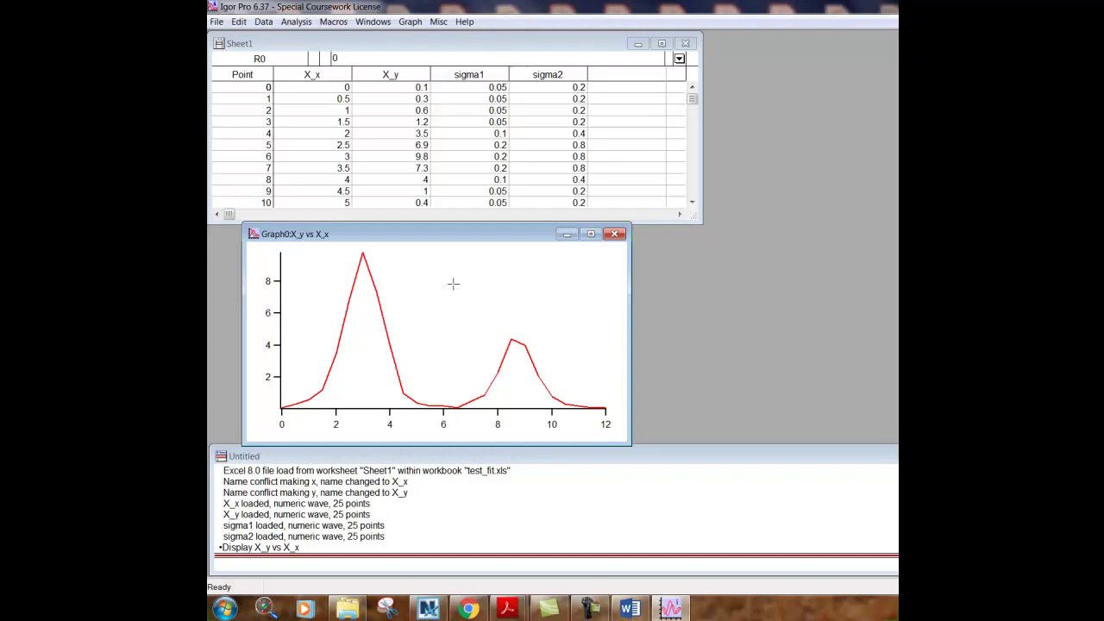
Switch the X_y trace to Markers mode with the + symbol
{"action": "double_click", "coordinate": [453, 282]}
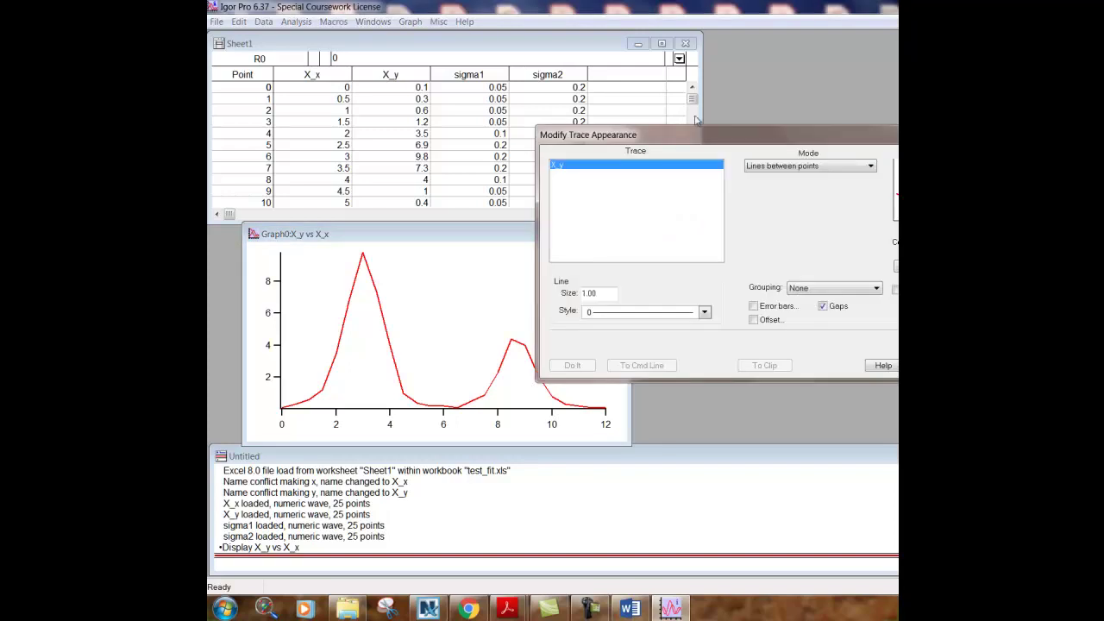
{"action": "mouse_move", "coordinate": [703, 127]}
{"action": "left_mouse_down"}
{"action": "mouse_move", "coordinate": [575, 121]}
{"action": "mouse_move", "coordinate": [492, 89]}
{"action": "mouse_move", "coordinate": [406, 114]}
{"action": "left_mouse_up"}
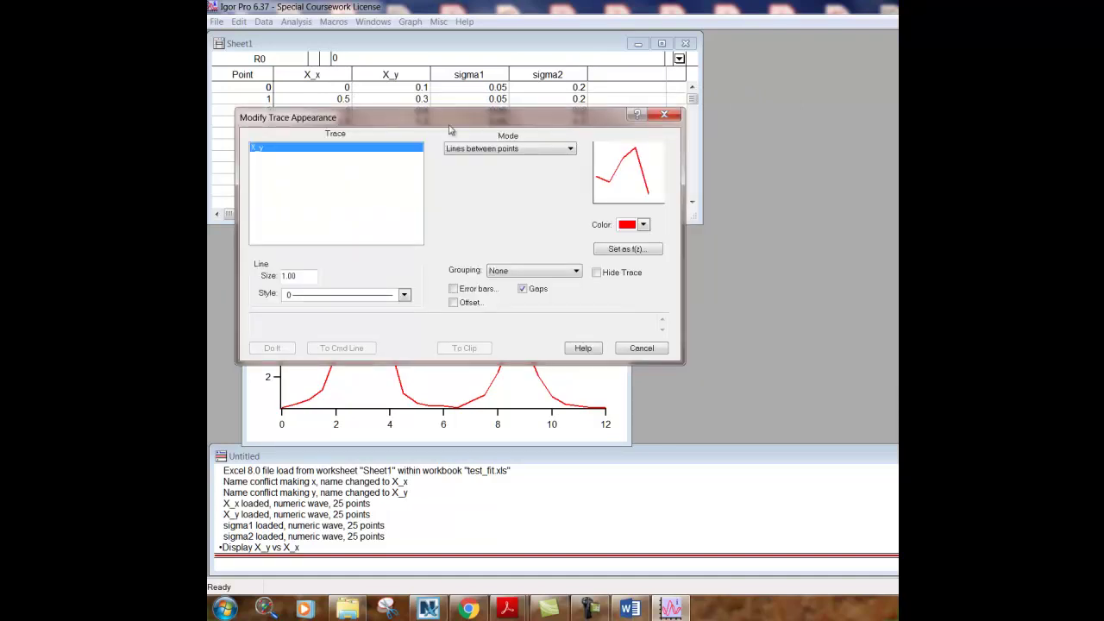
{"action": "left_click", "coordinate": [570, 151]}
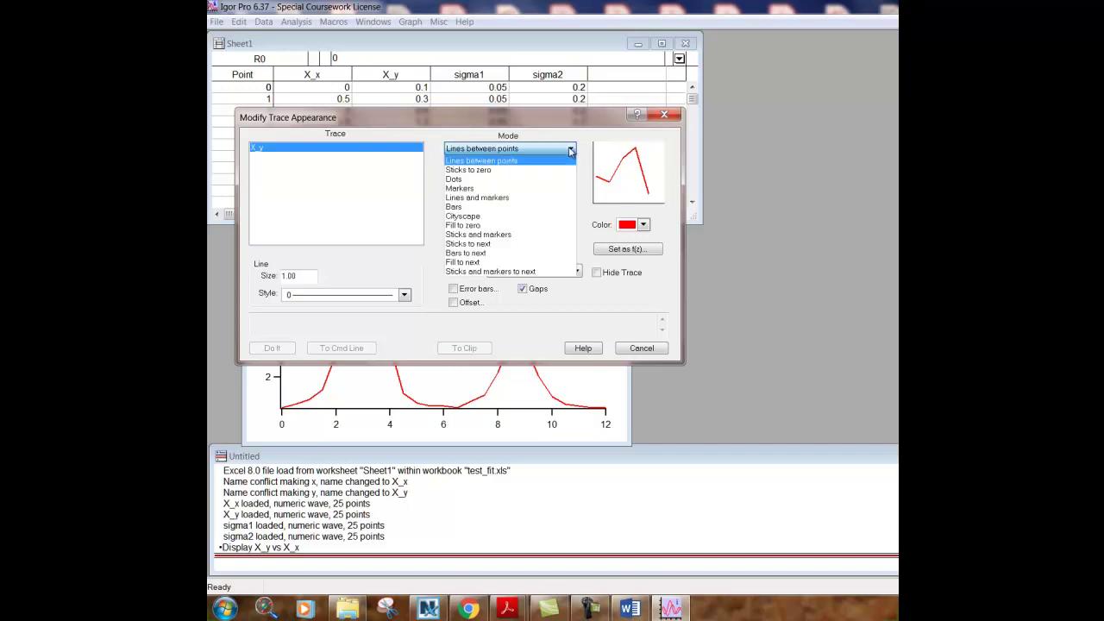
{"action": "left_click", "coordinate": [531, 189]}
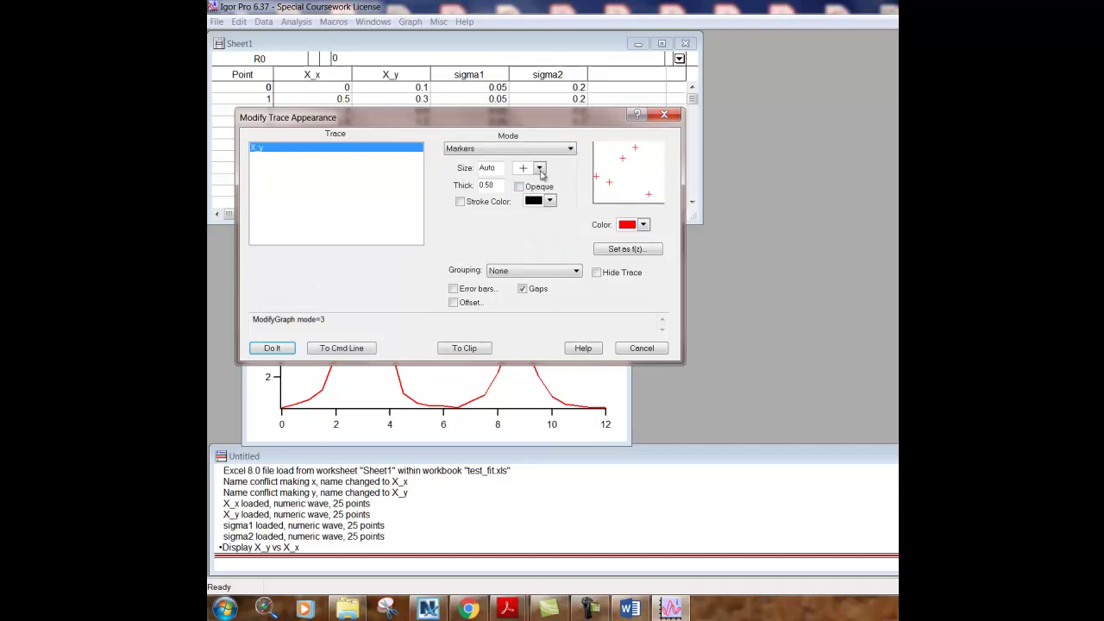
{"action": "left_click", "coordinate": [538, 168]}
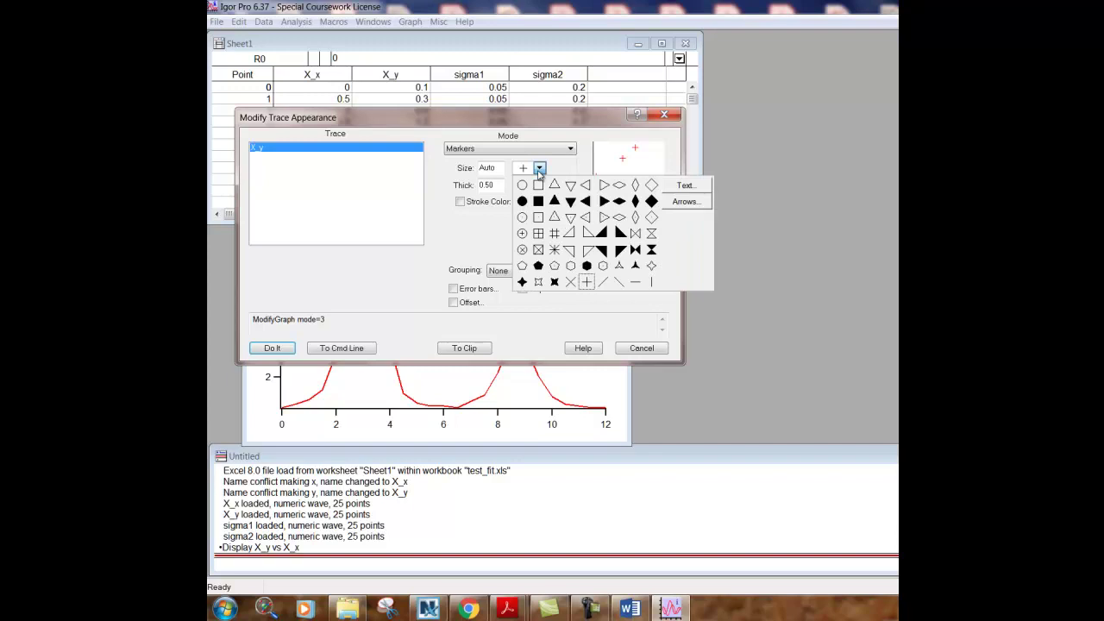
{"action": "left_click", "coordinate": [484, 226]}
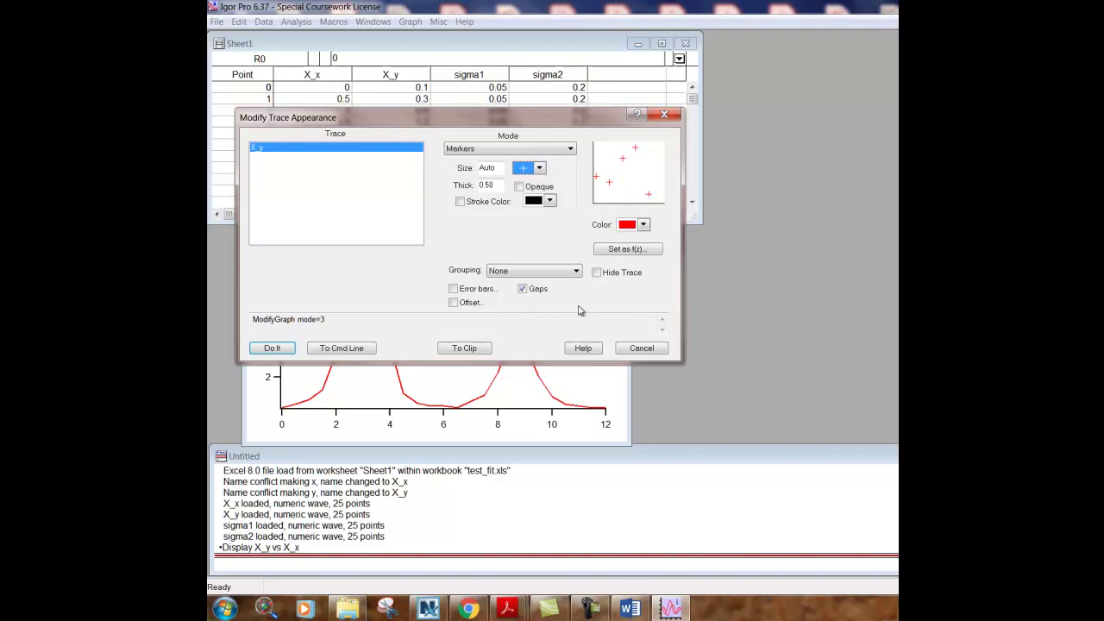
{"action": "left_click", "coordinate": [272, 349]}
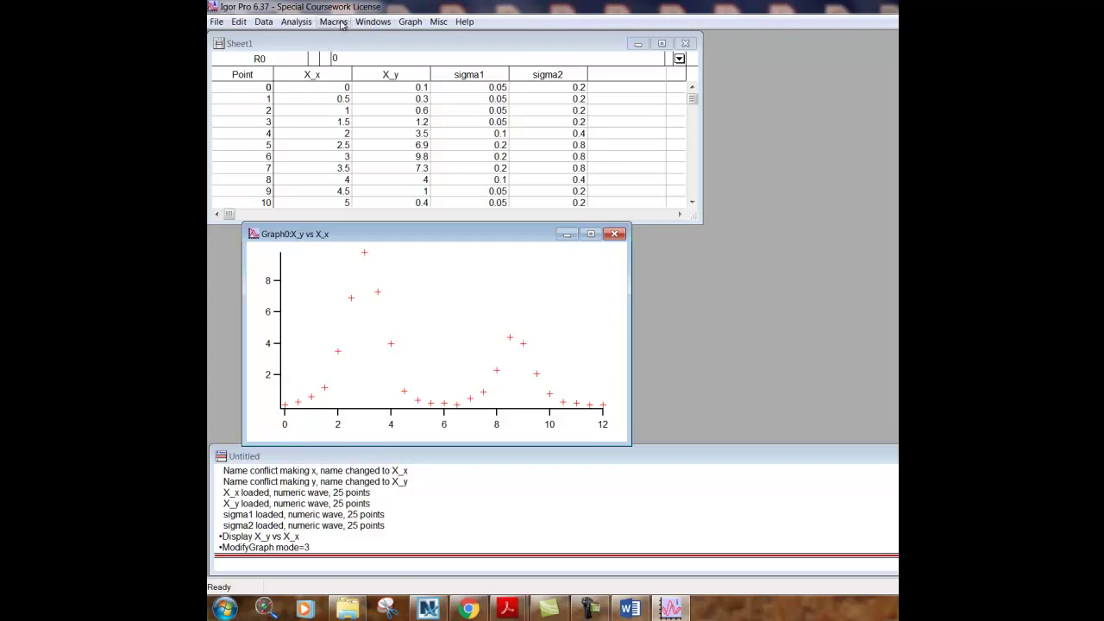
Turn on +/- wave Y error bars for X_y using sigma1
{"action": "double_click", "coordinate": [468, 266]}
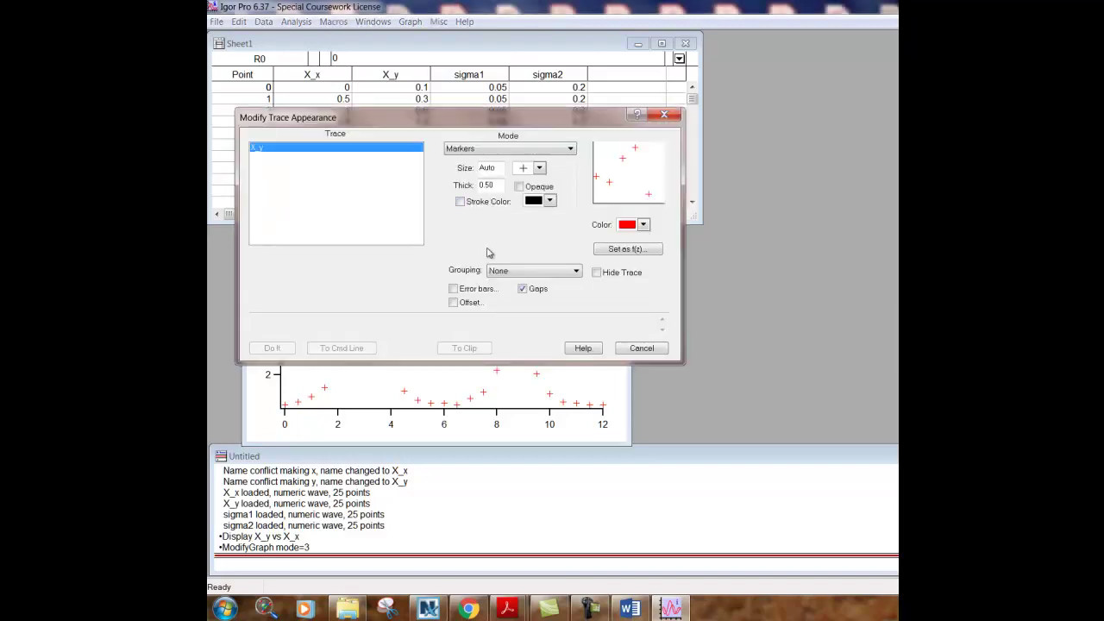
{"action": "left_click", "coordinate": [453, 290]}
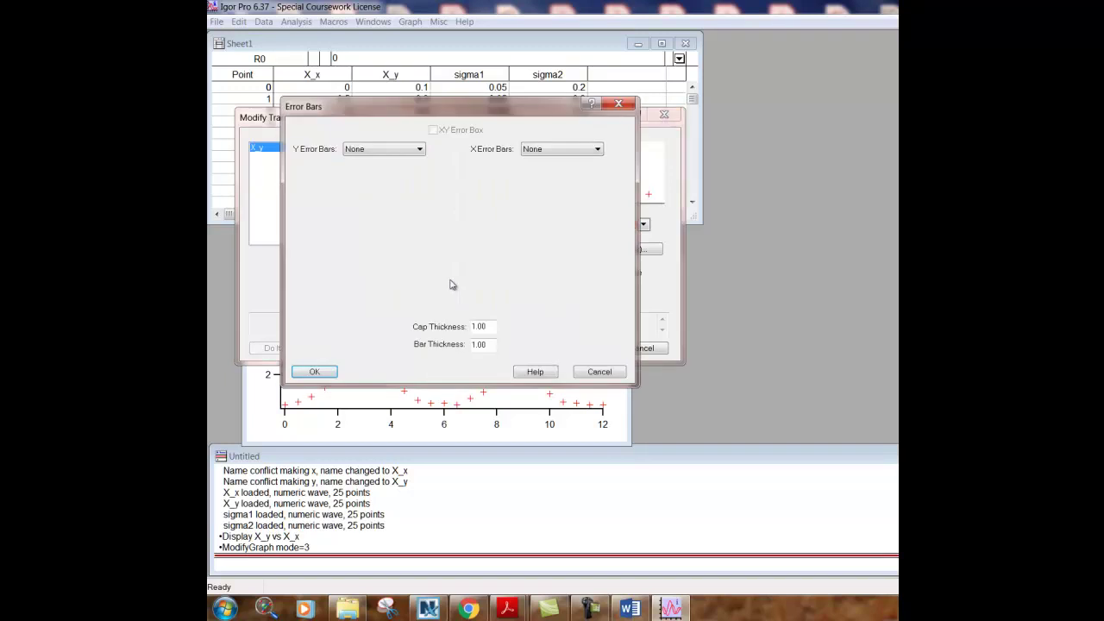
{"action": "left_click", "coordinate": [419, 150]}
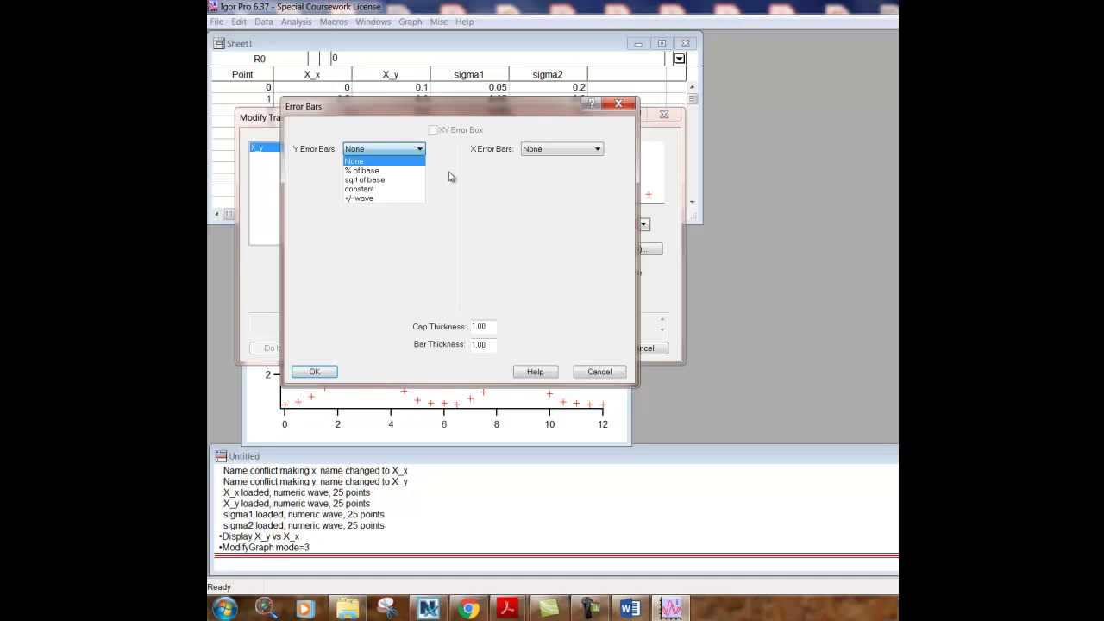
{"action": "left_click", "coordinate": [449, 176]}
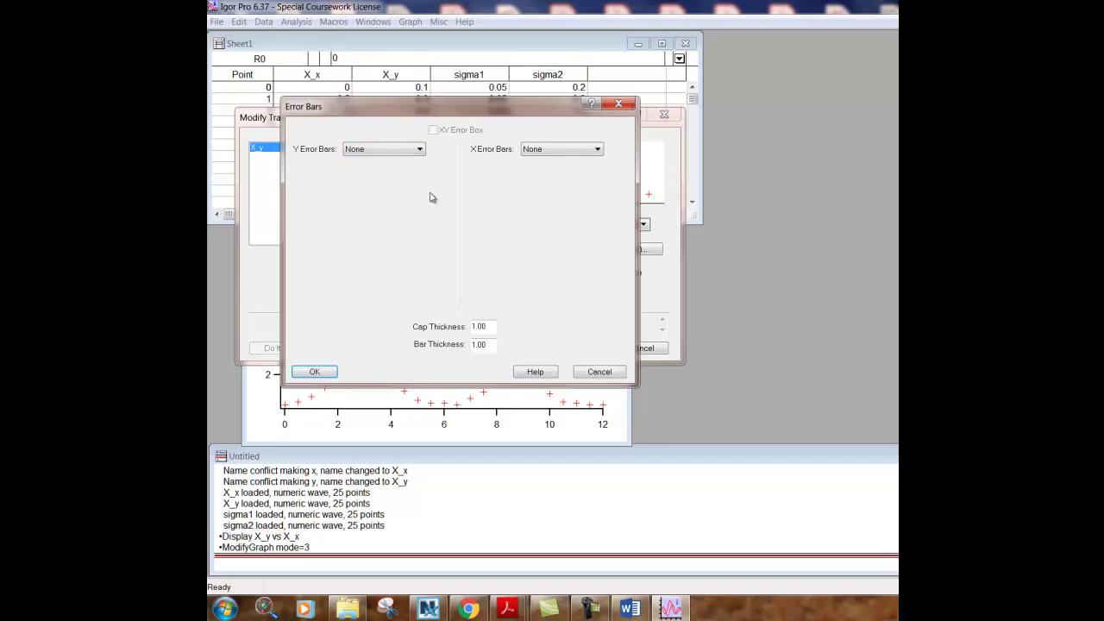
{"action": "left_click", "coordinate": [419, 150]}
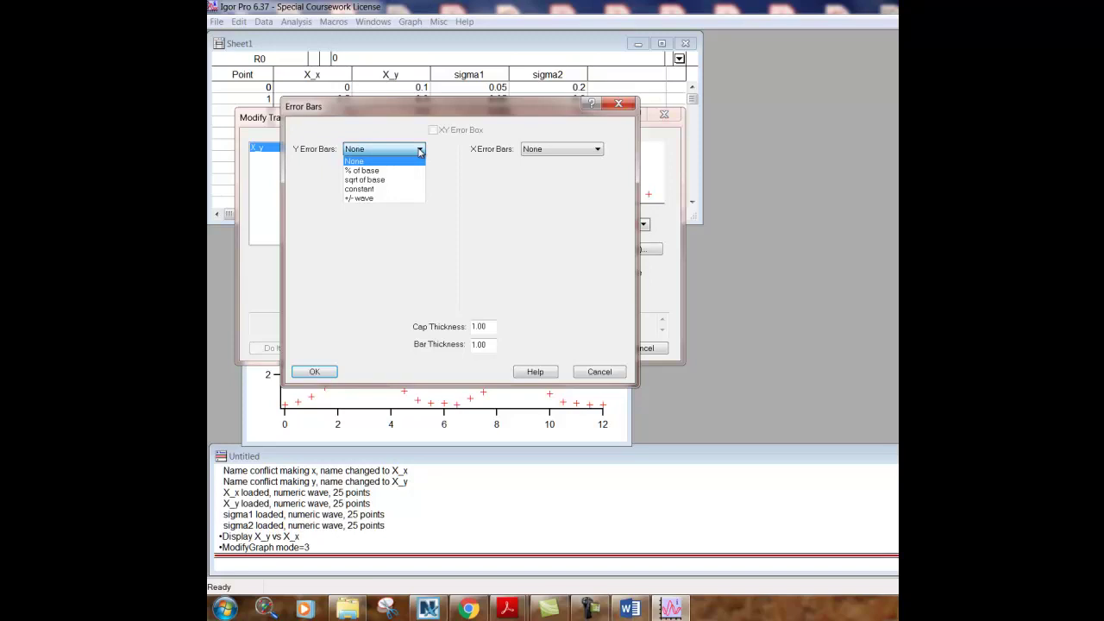
{"action": "left_click", "coordinate": [397, 199]}
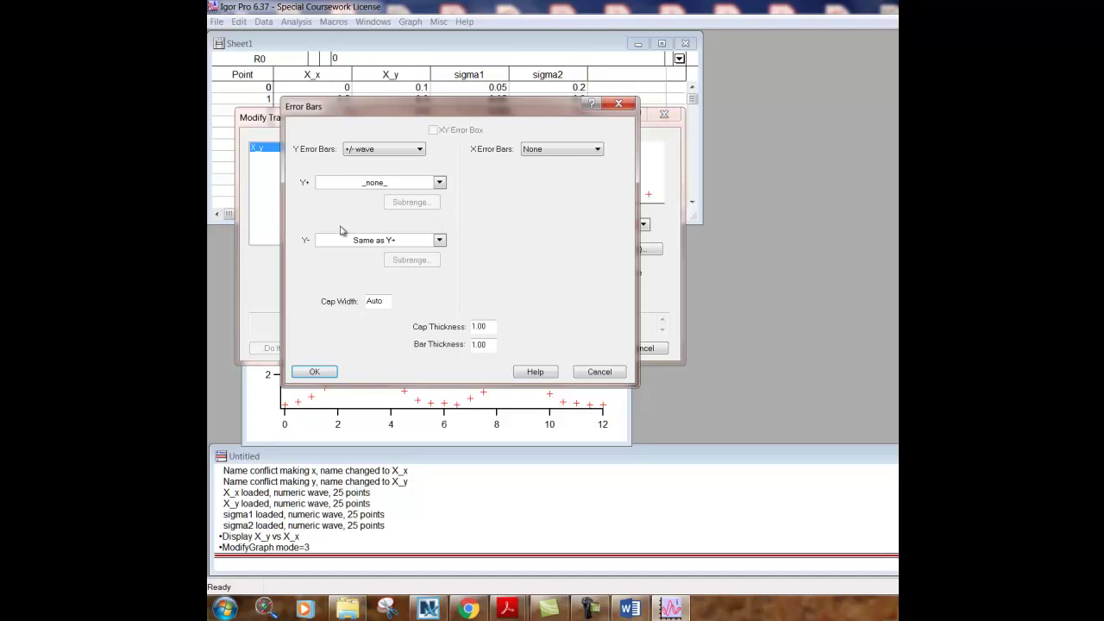
{"action": "left_click", "coordinate": [439, 184]}
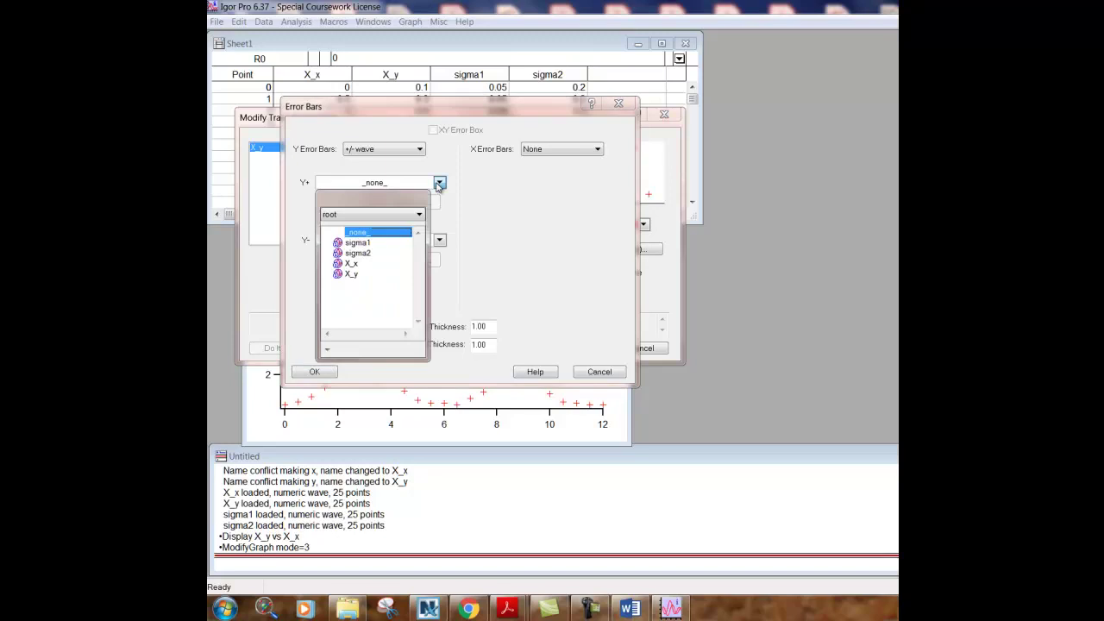
{"action": "left_click", "coordinate": [358, 243]}
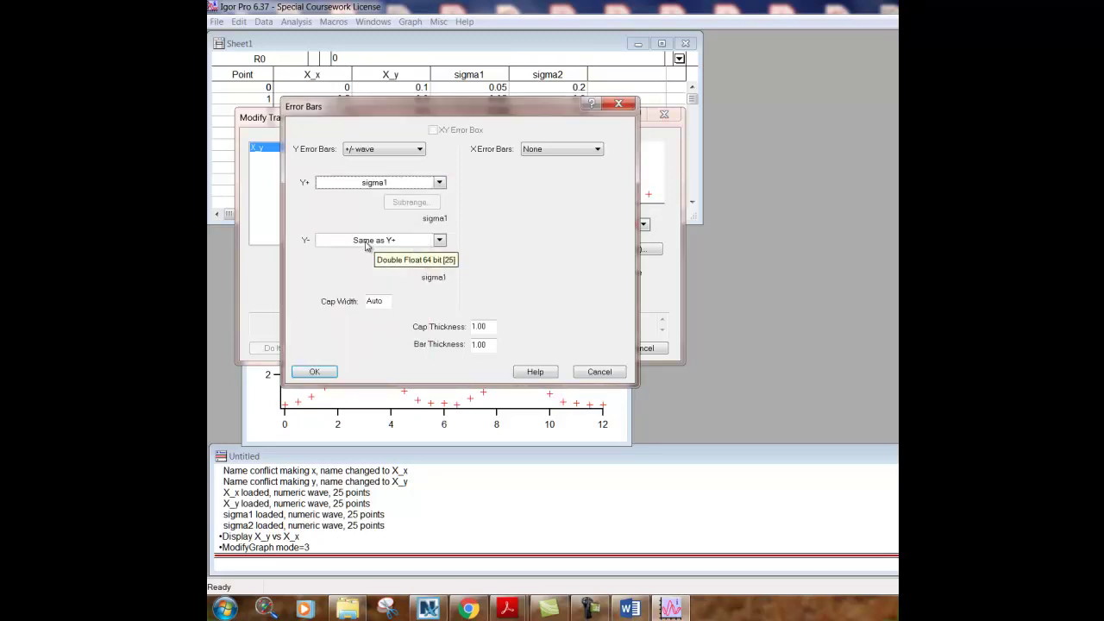
{"action": "left_click", "coordinate": [315, 371]}
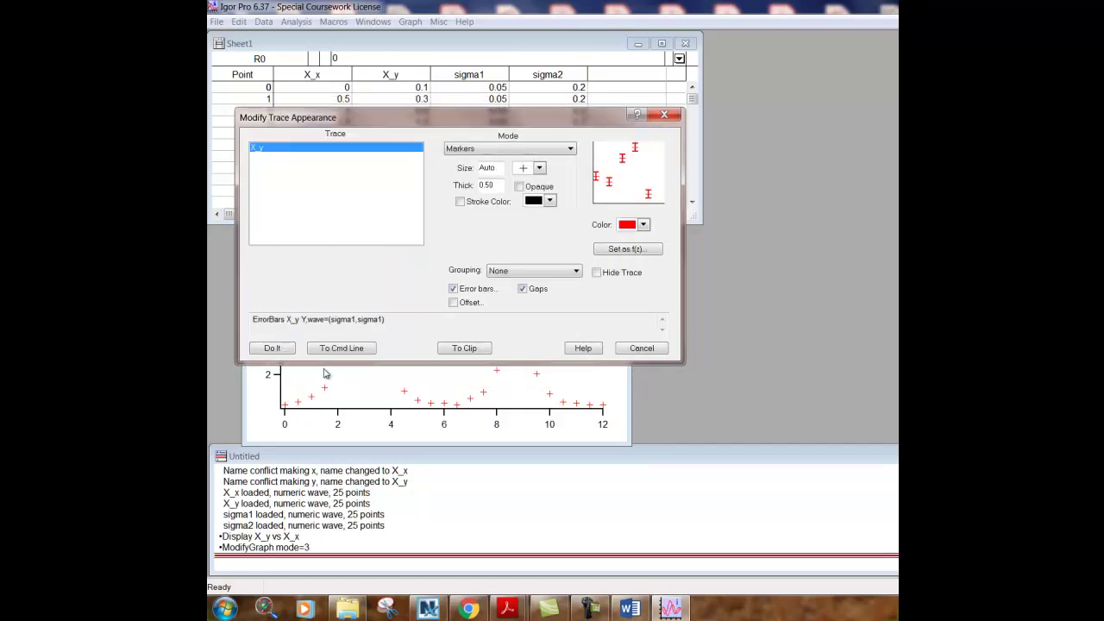
Apply the trace settings so sigma1 Y error bars appear on every red X_y marker
{"action": "left_click", "coordinate": [273, 348]}
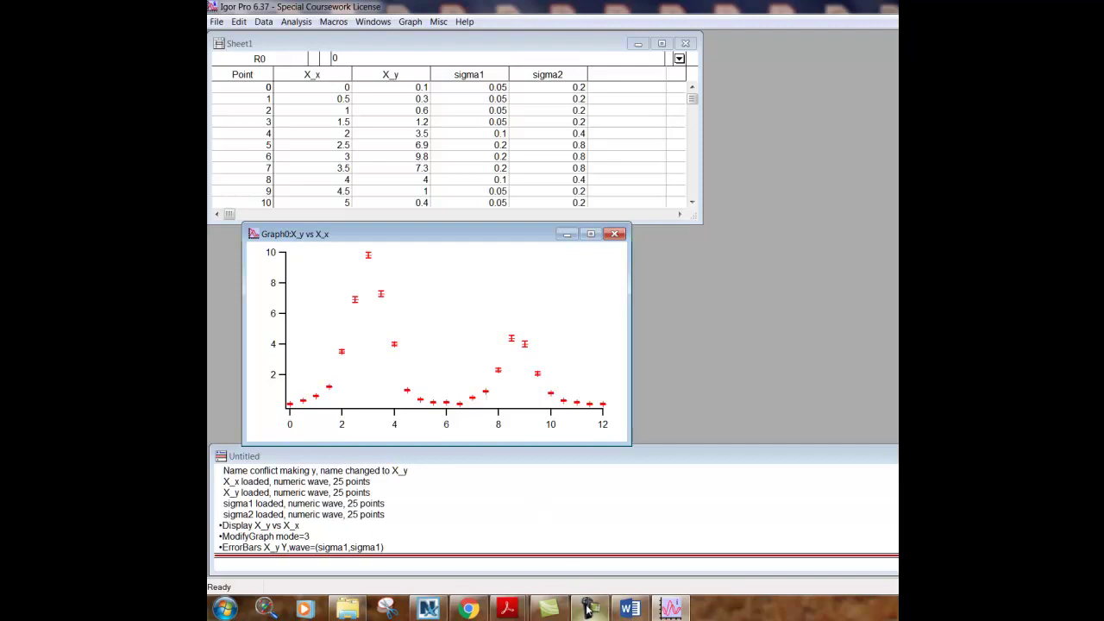
{"action": "mouse_move", "coordinate": [588, 608]}
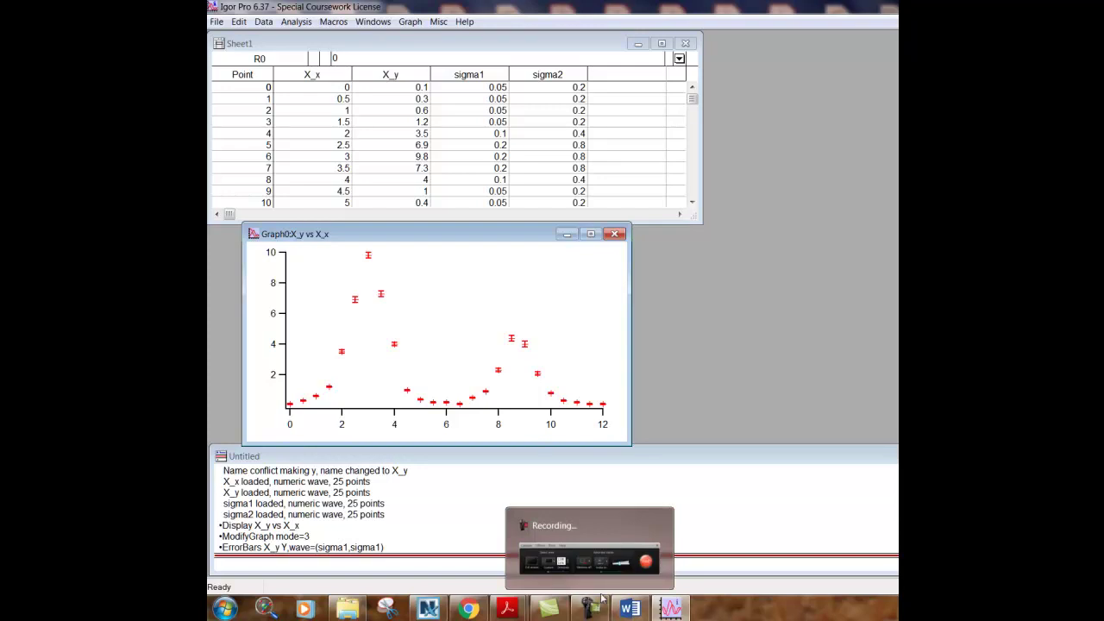